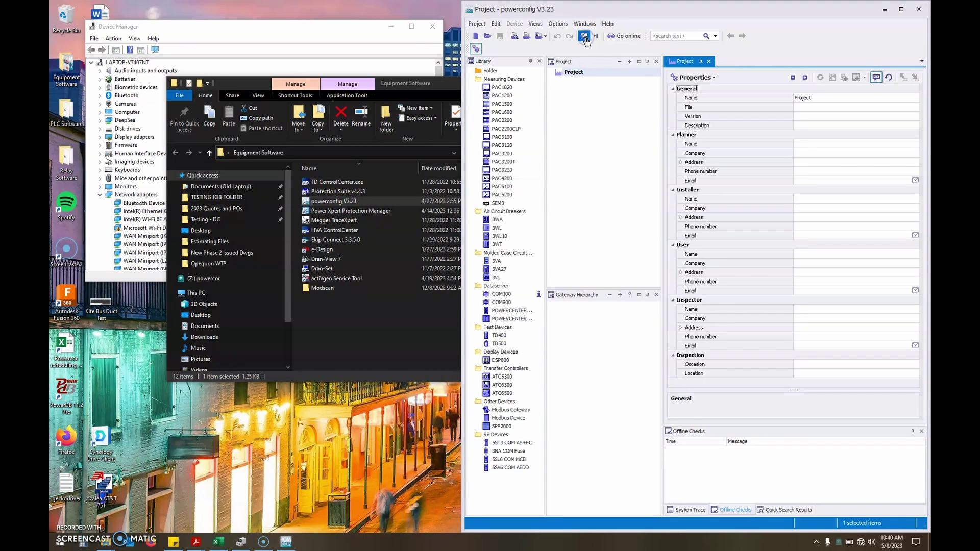
- Search over USB and add the 3VA breaker found through the TD500 COM22 adapter
click(585, 37)
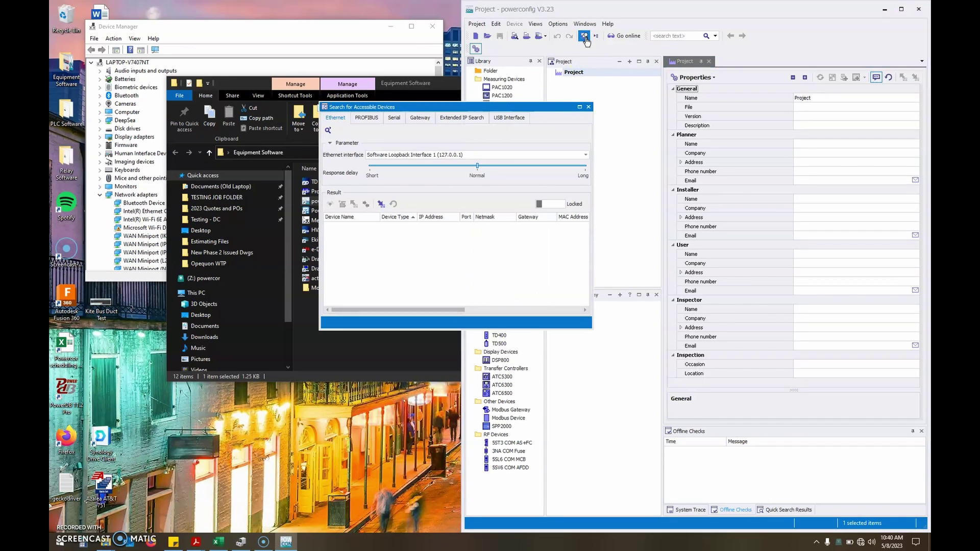
click(503, 118)
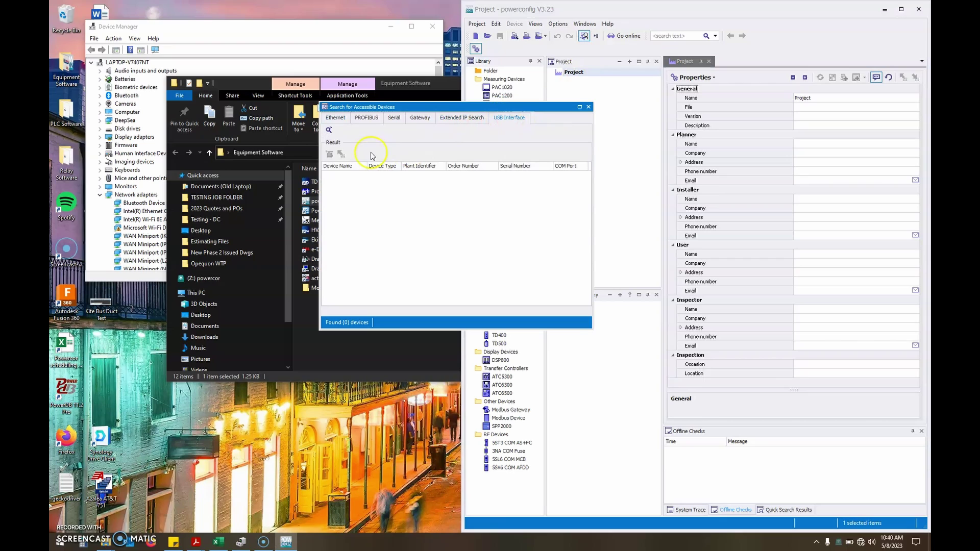
click(329, 129)
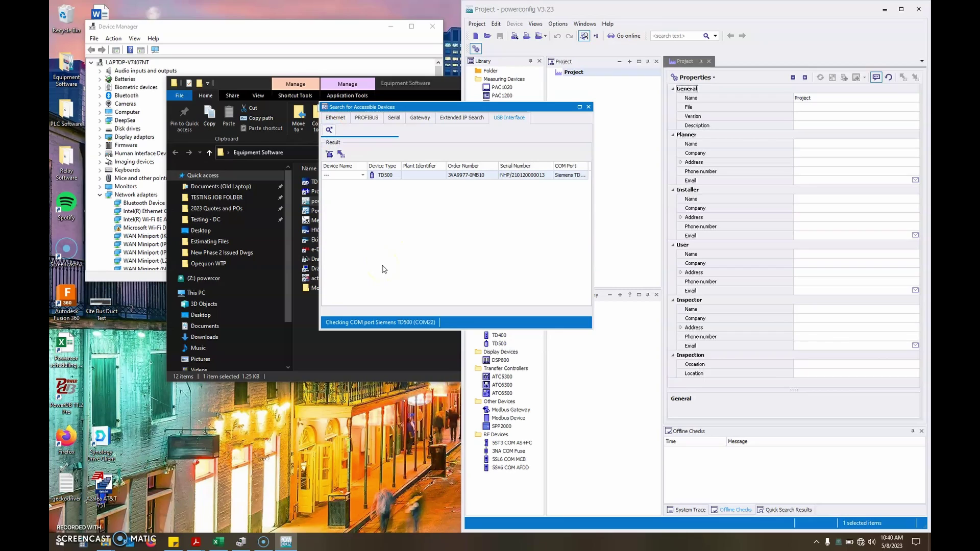
click(400, 254)
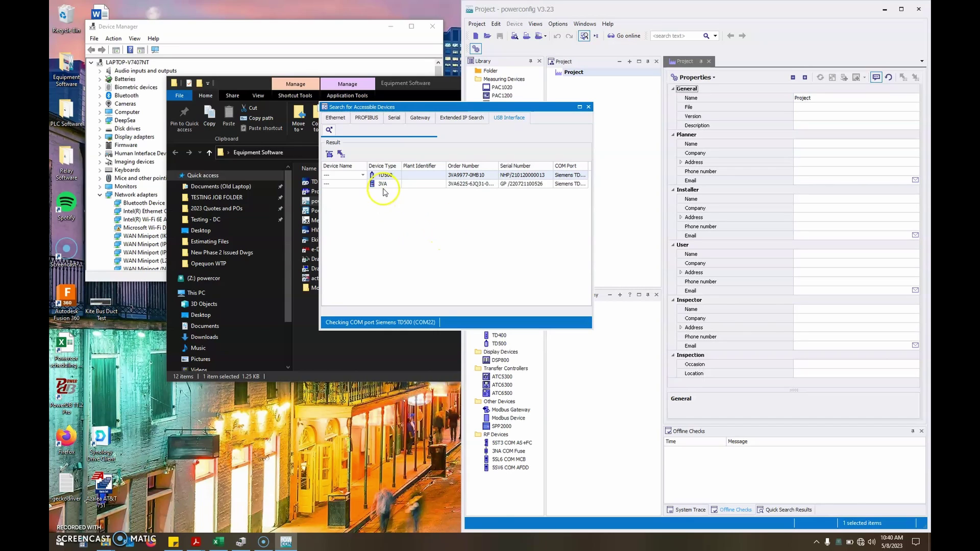
click(384, 191)
click(329, 153)
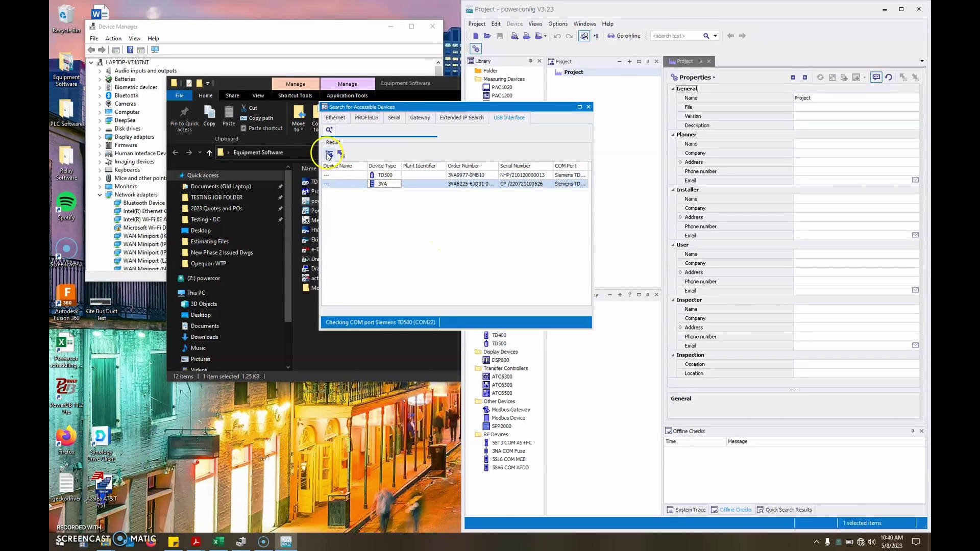
- Close the search dialog and display all expanded parameter groups of 3VA_GP
click(456, 269)
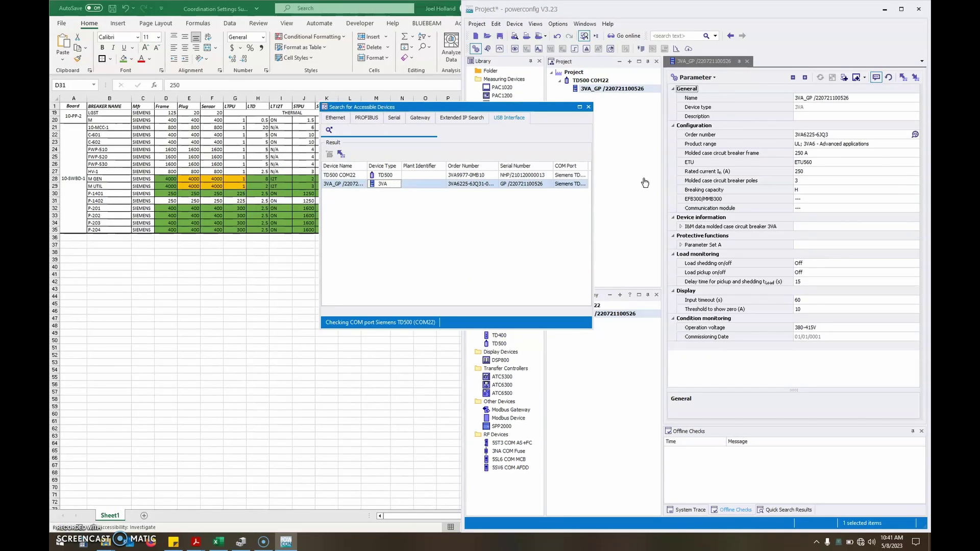
click(588, 107)
click(611, 86)
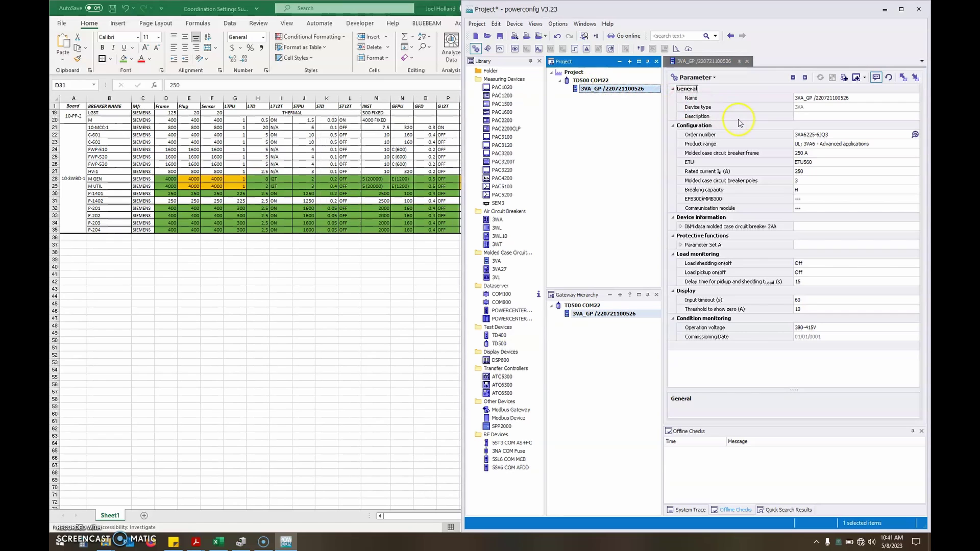
click(804, 77)
scroll(758, 251, down, 2)
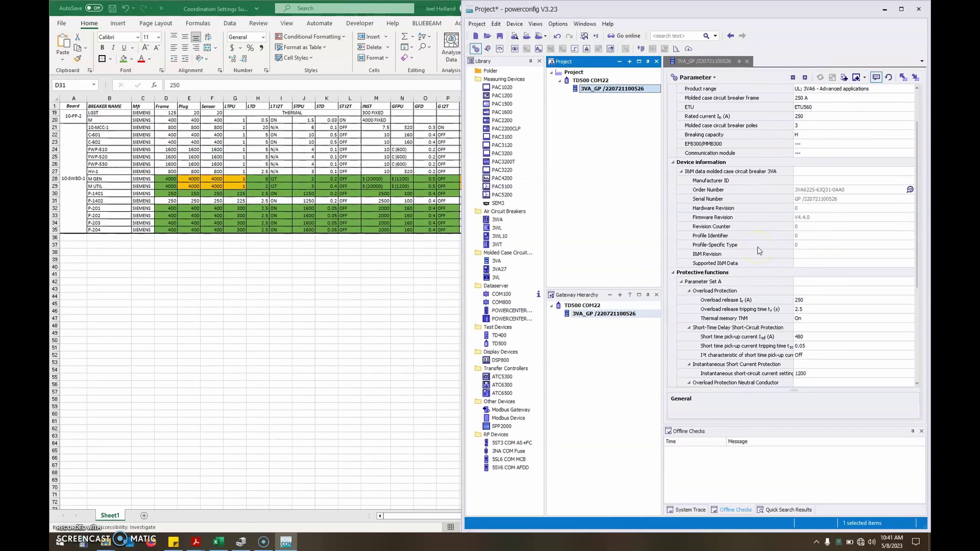
scroll(758, 250, up, 2)
click(798, 162)
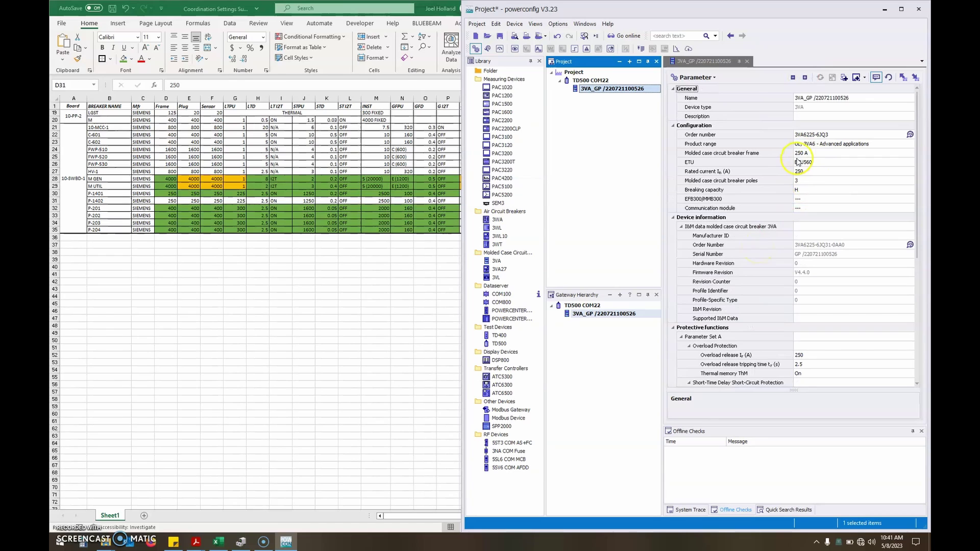
scroll(800, 190, down, 1)
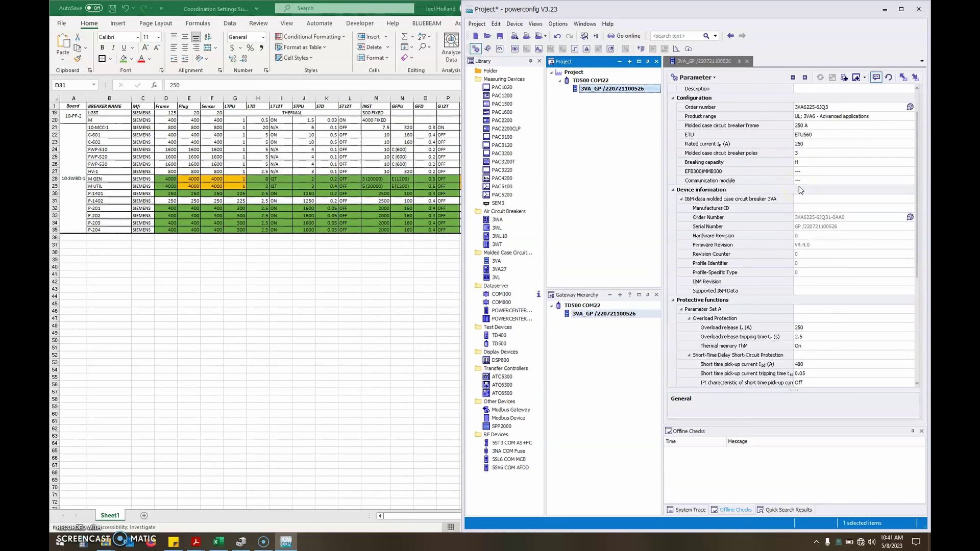
scroll(800, 190, down, 5)
- In Parameter Set A, set Ir to 225, Isd to 1250 and tsd to 0.2
click(814, 134)
text(225)
key(Down)
key(Down)
click(808, 241)
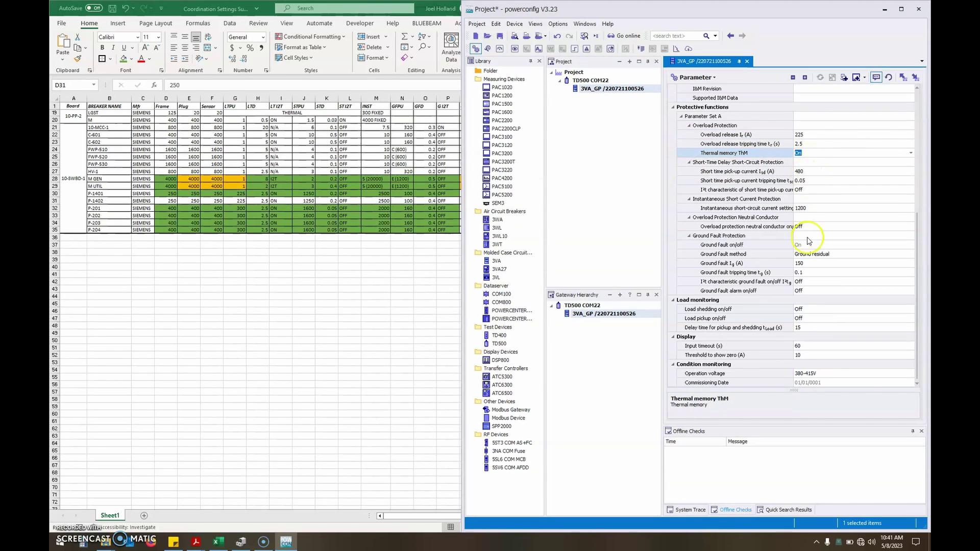
click(808, 171)
text(1250)
click(810, 180)
text(0.2)
- Set instantaneous Ii to 2500, ground-fault Ig to 100 and tg to 0.4
click(807, 207)
text(2)
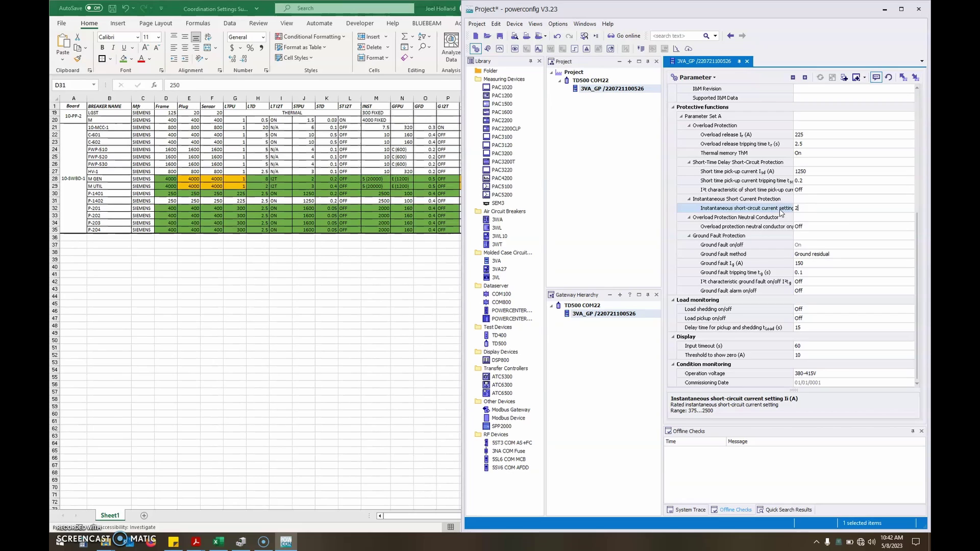
text(500)
click(806, 263)
text(100)
click(806, 272)
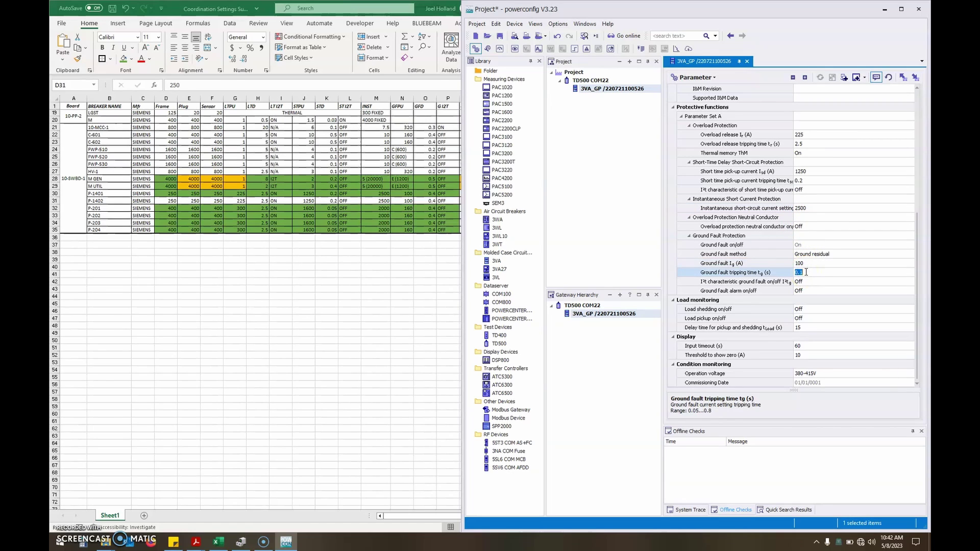
text(0.4)
- Load the new settings into the 3VA breaker and read its configuration back to the PC
click(915, 79)
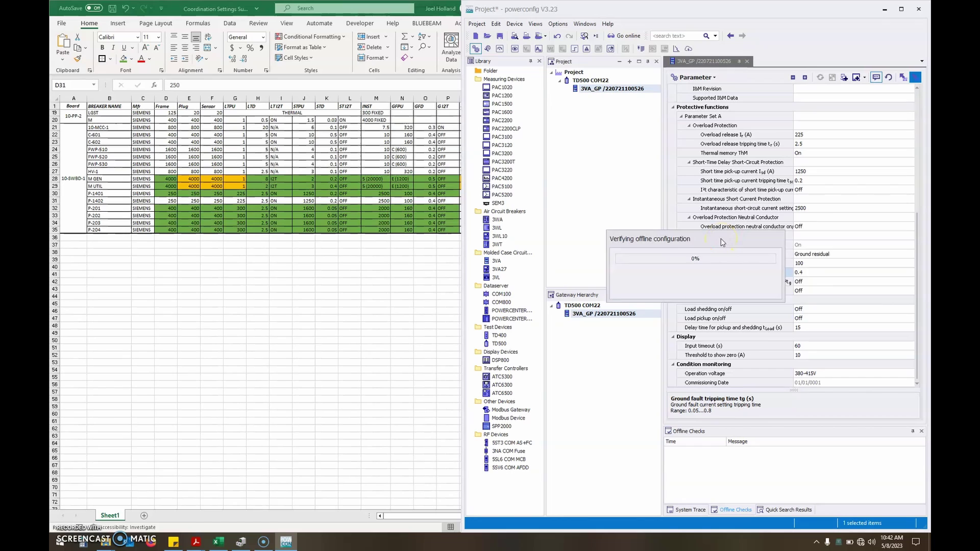
click(745, 268)
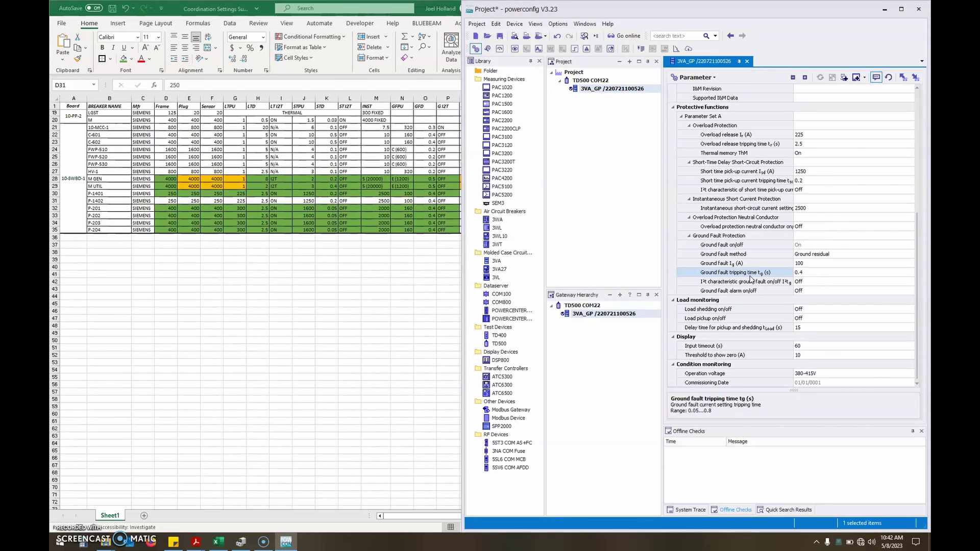
click(903, 78)
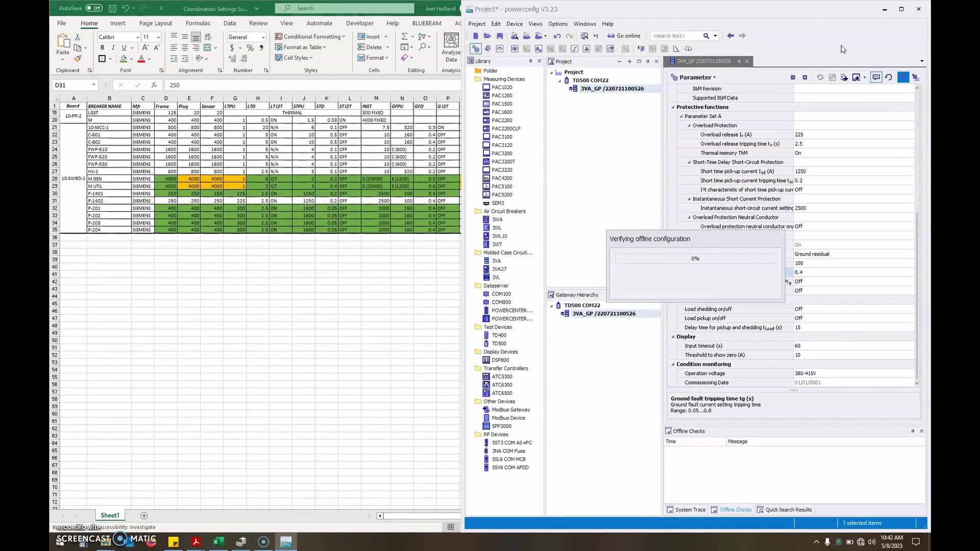
click(750, 270)
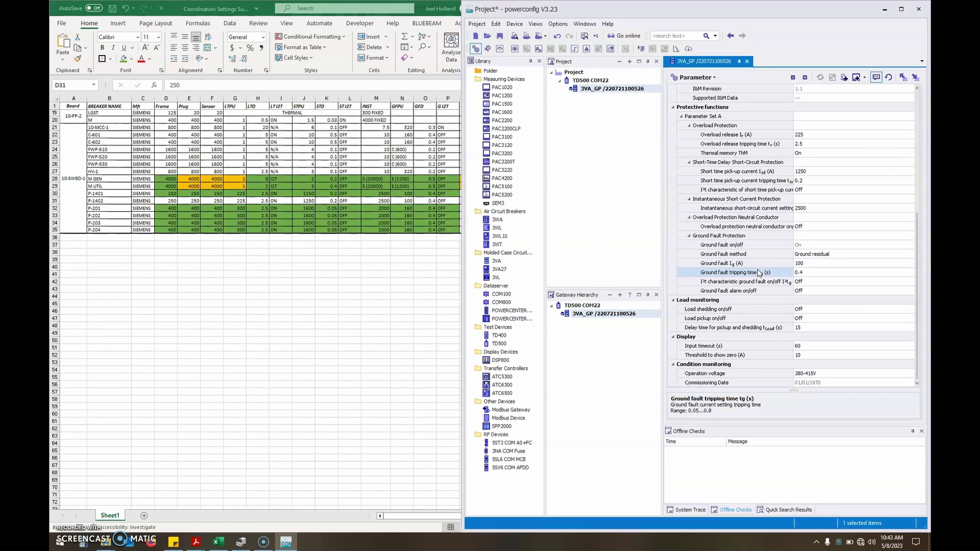
- Go online with the 3VA breaker to verify its protection values
scroll(827, 125, up, 8)
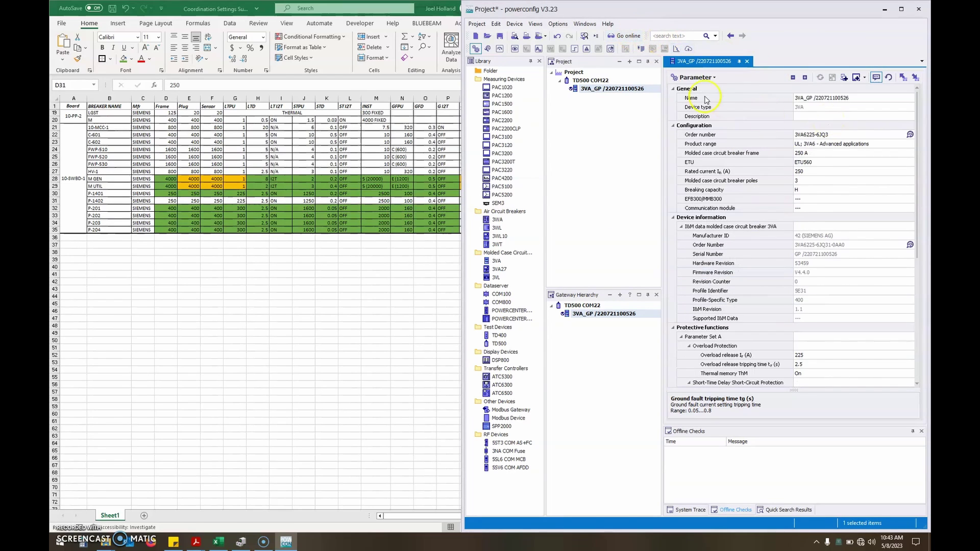
click(623, 37)
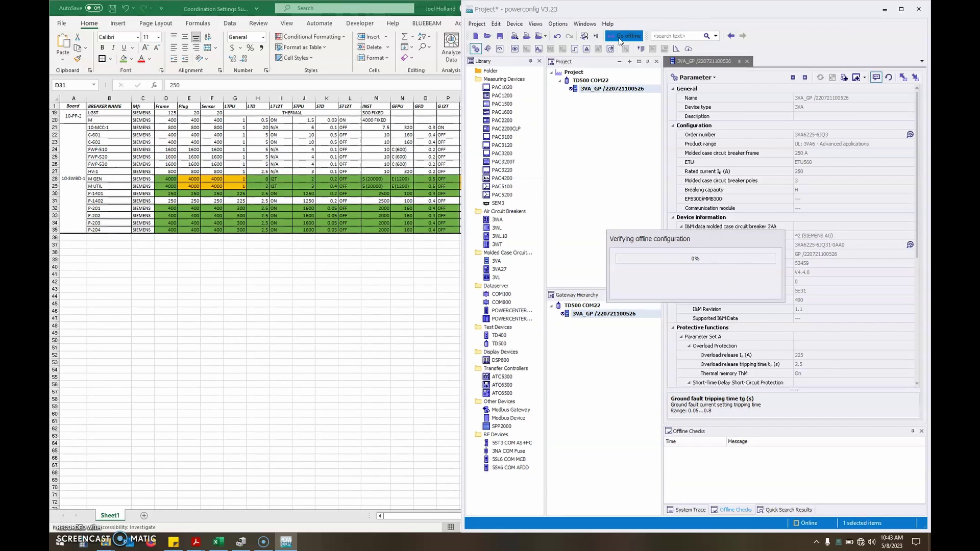
scroll(821, 305, down, 8)
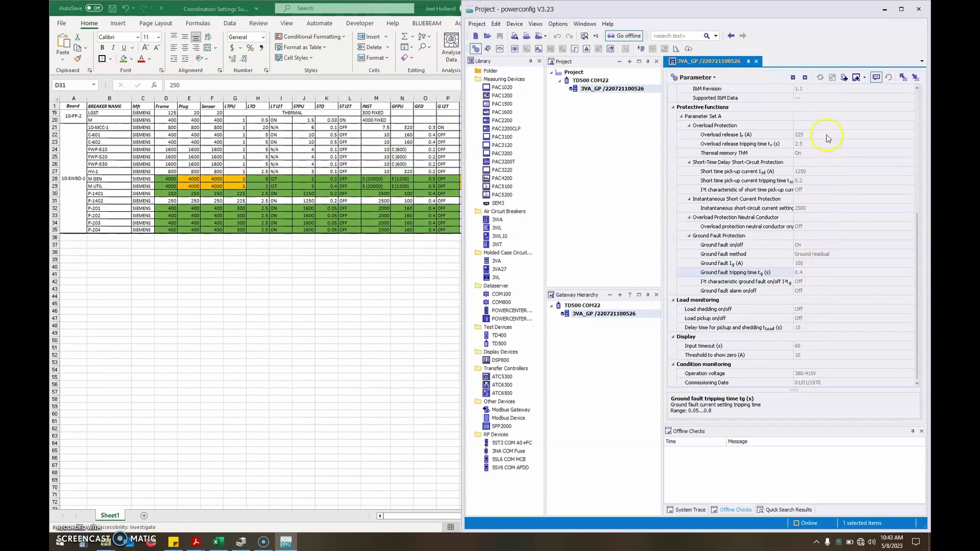